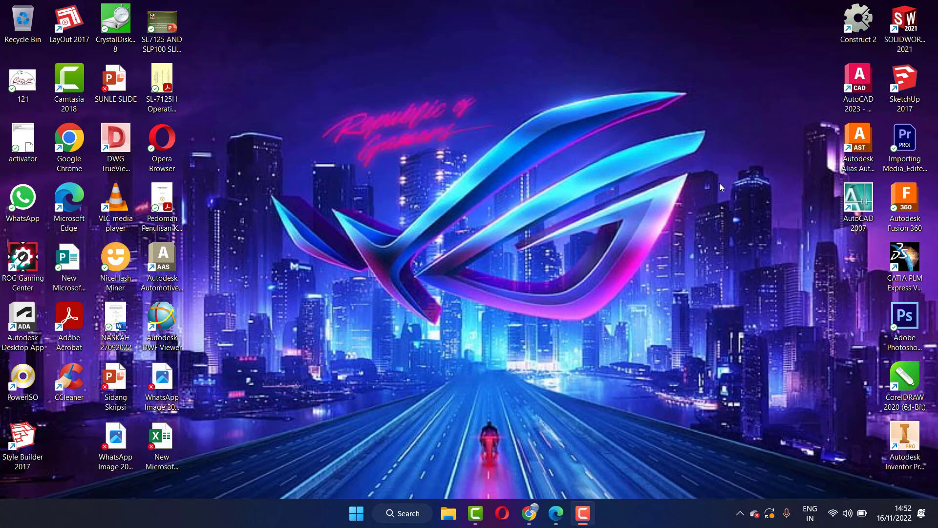
Launch AutoCAD 2023 and create a new blank drawing, Drawing2, from the Start tab.
double_click(857, 100)
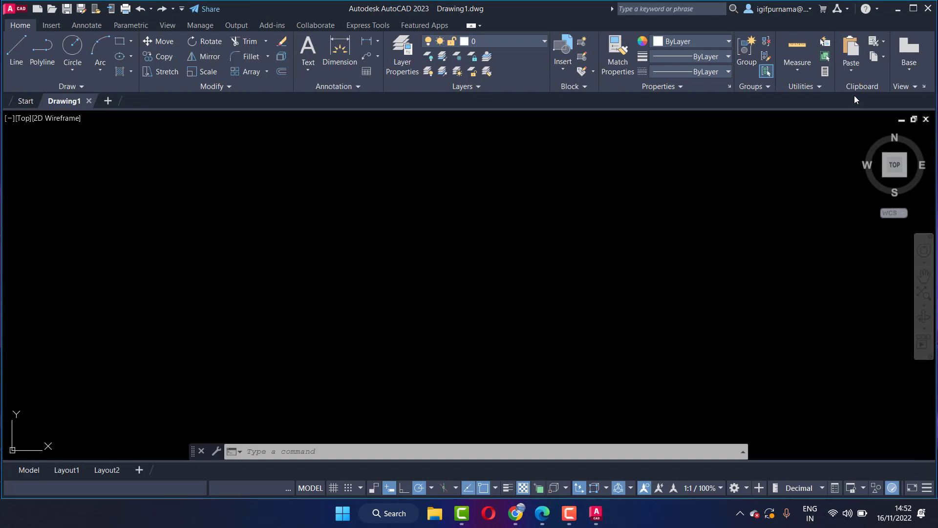
click(22, 104)
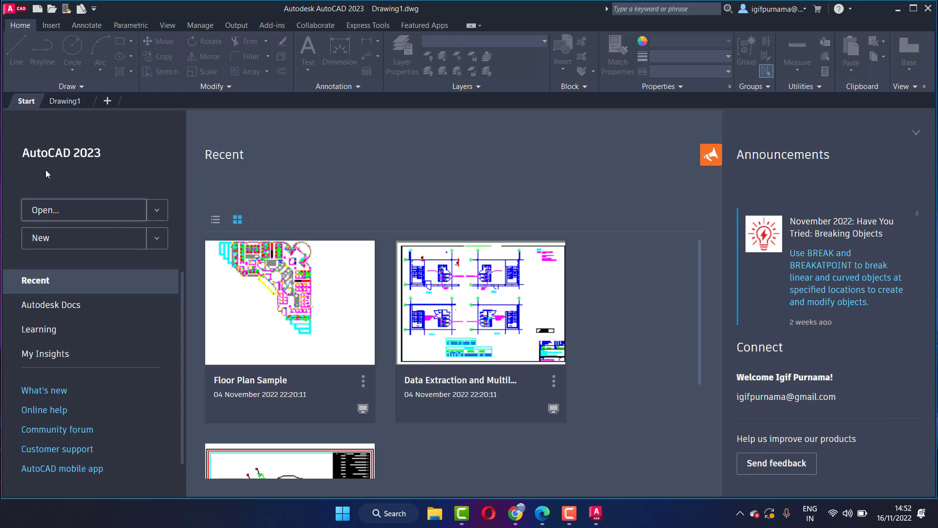
click(72, 240)
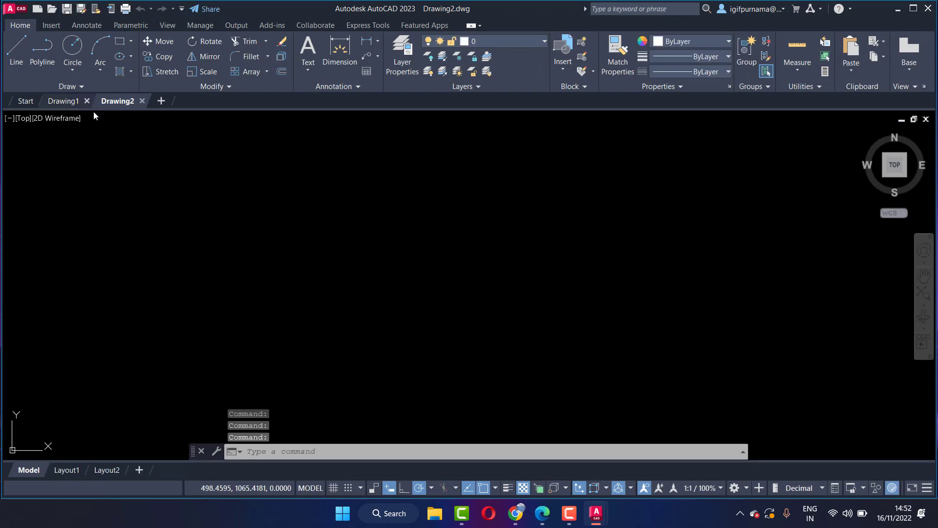
Close Drawing1 and switch the workspace to 3D Modeling from the status bar.
click(87, 100)
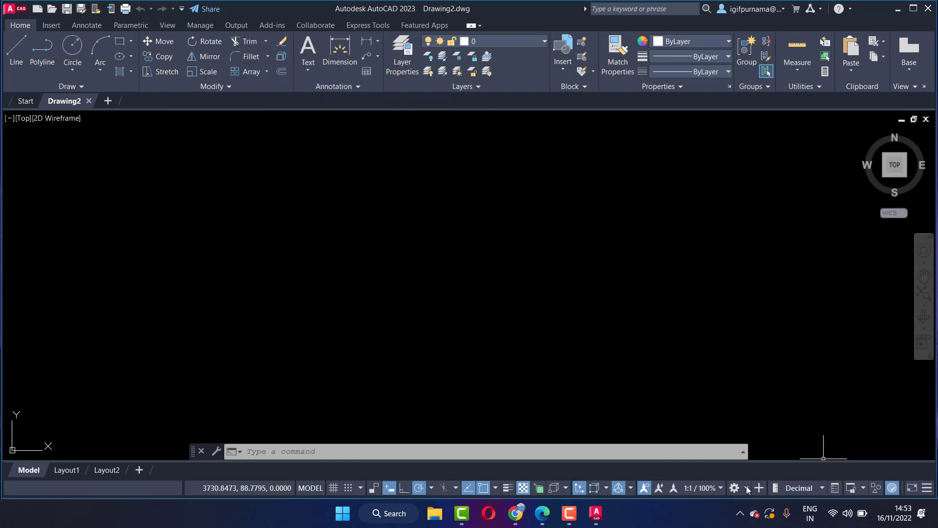
click(746, 487)
click(755, 352)
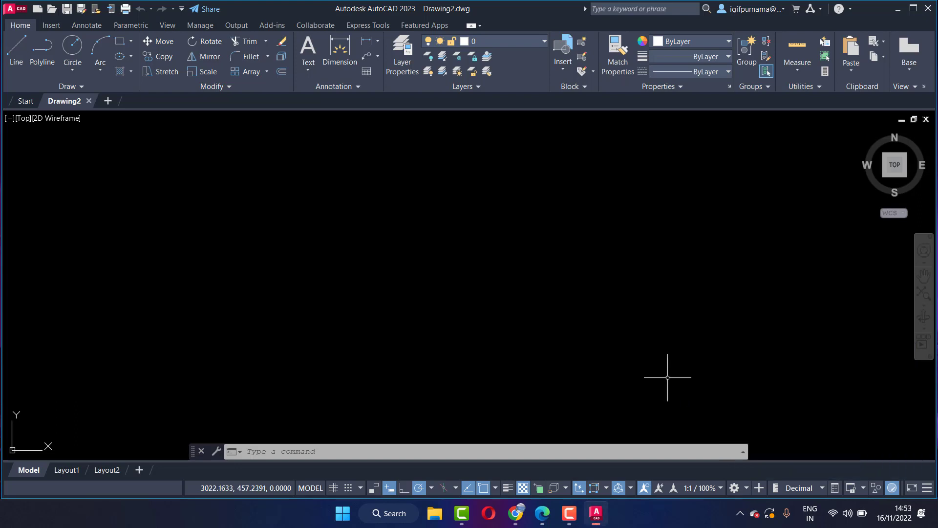
click(744, 488)
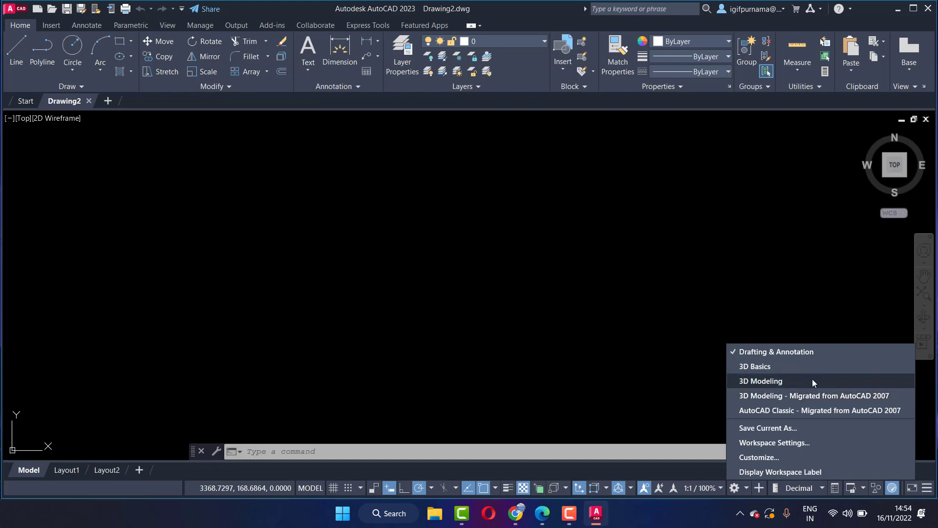
click(783, 382)
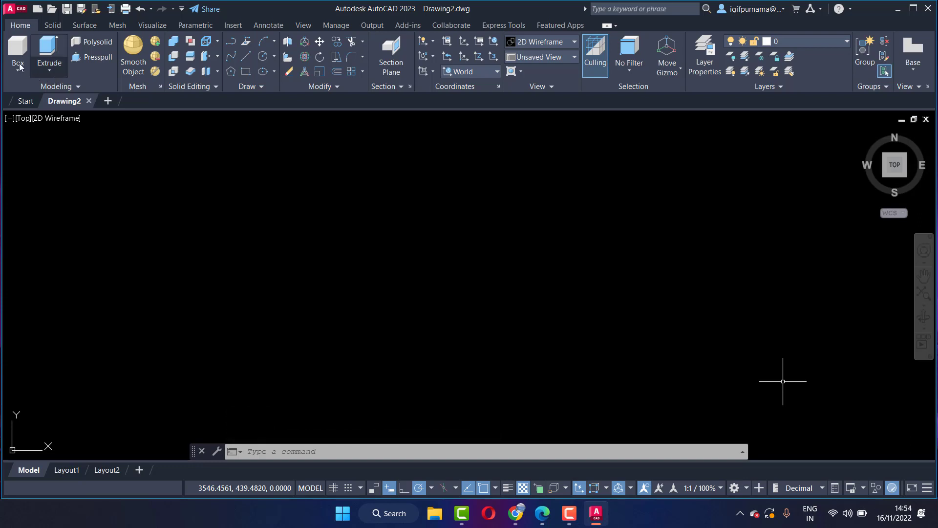
click(48, 72)
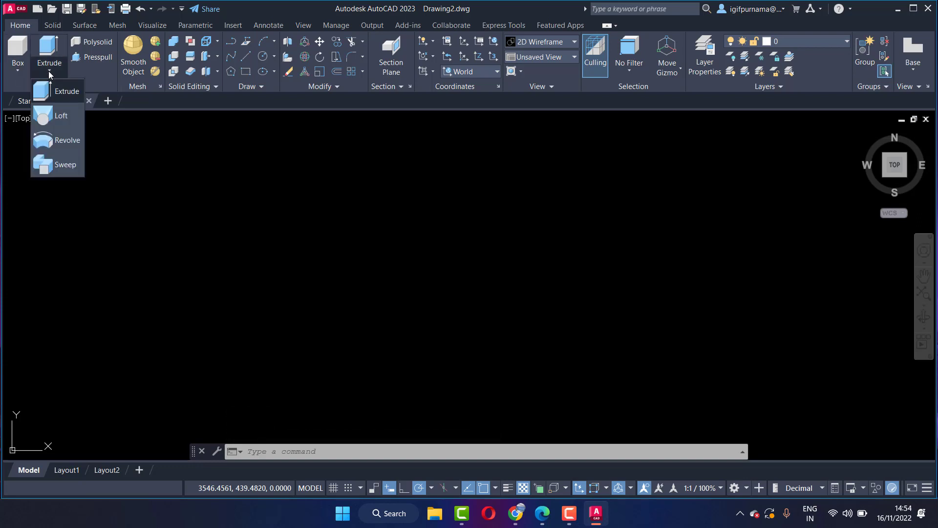
click(550, 58)
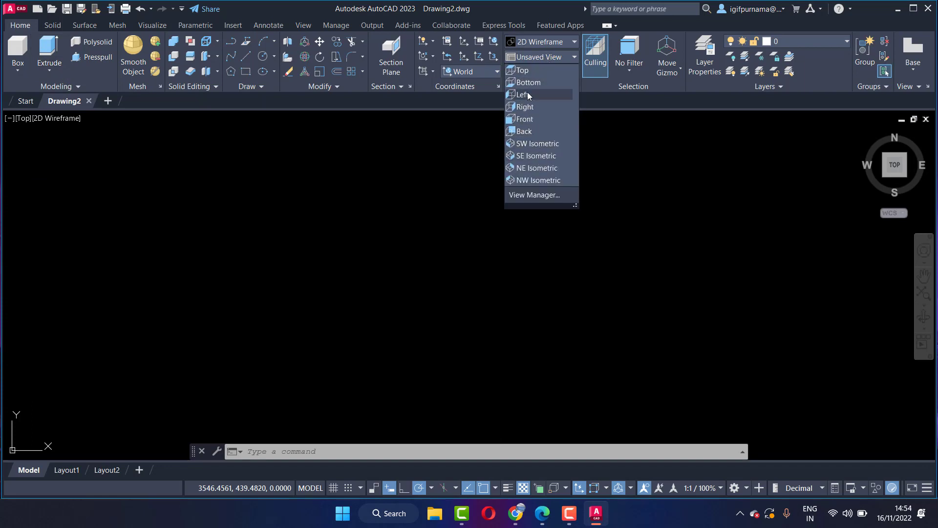
click(531, 43)
click(544, 41)
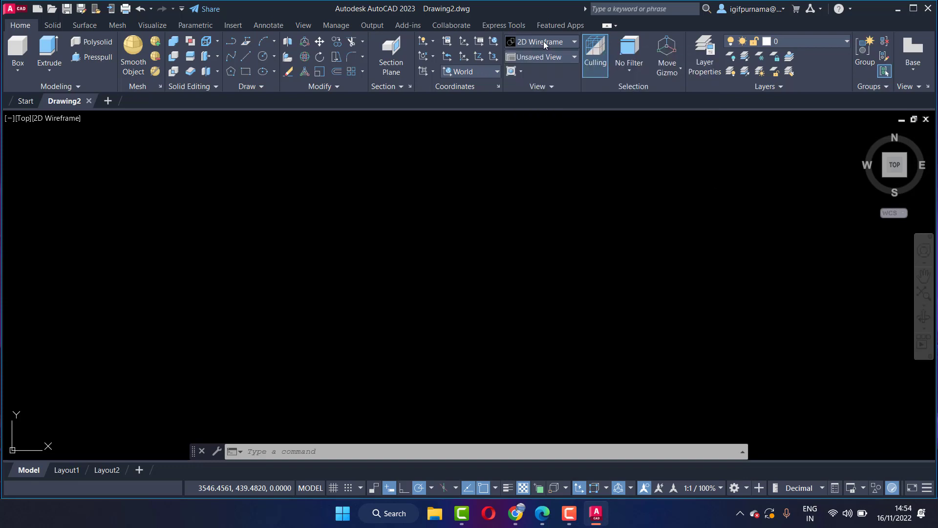
click(561, 39)
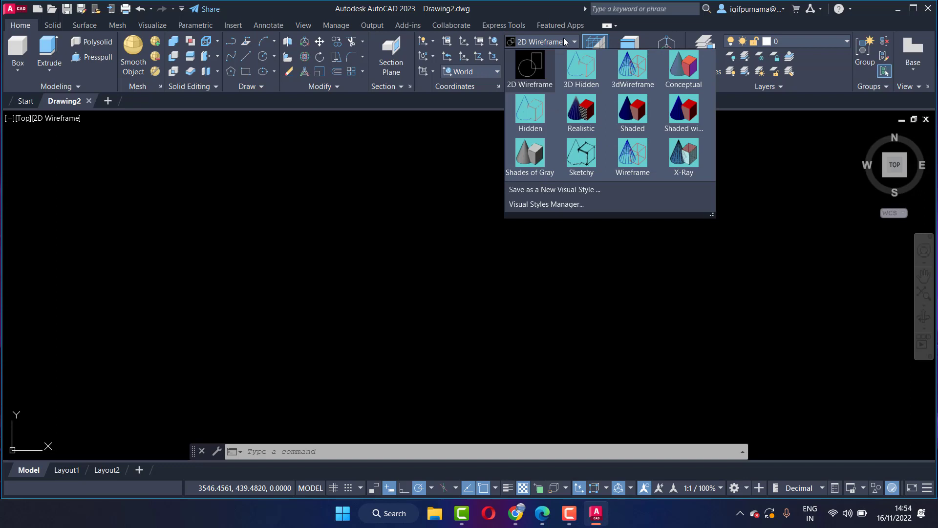
click(437, 189)
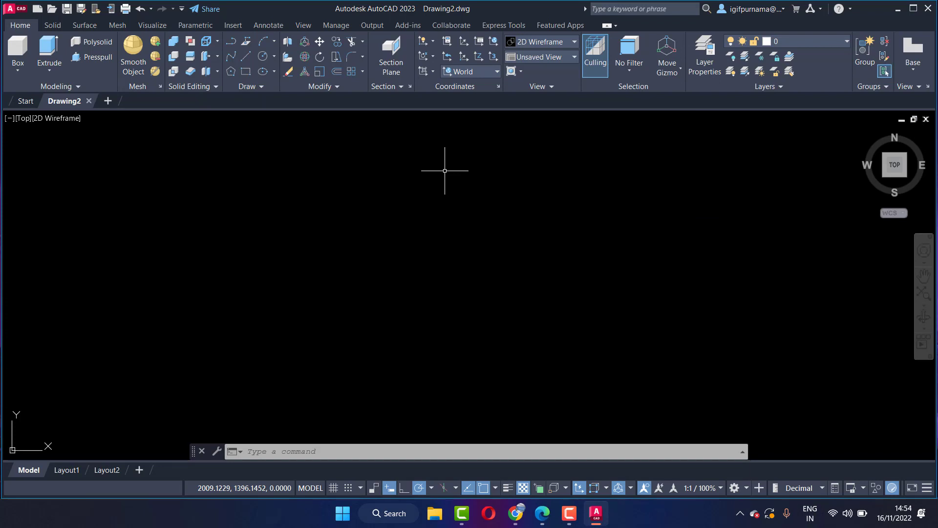
Set the drawing units to Decimal length with Millimeters insertion scale using UNITS.
text(UNI)
text(S)
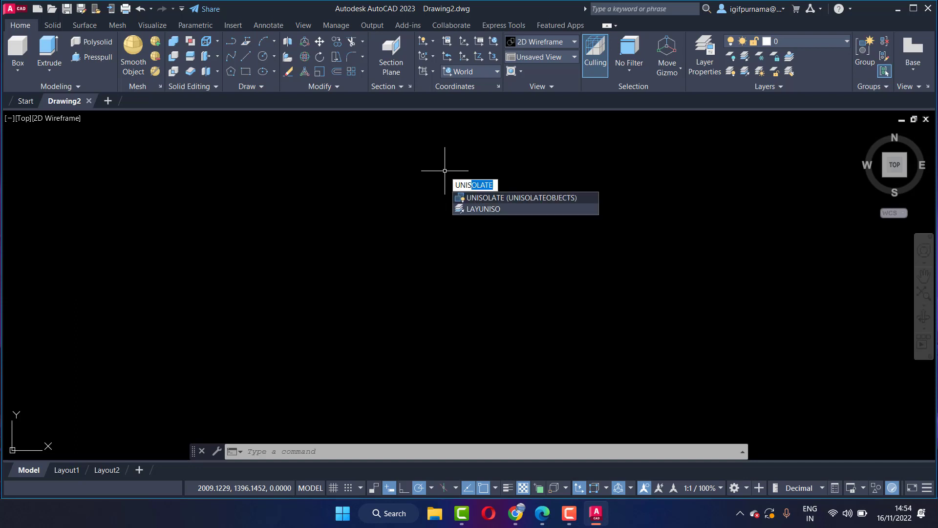
key(BackSpace)
key(BackSpace)
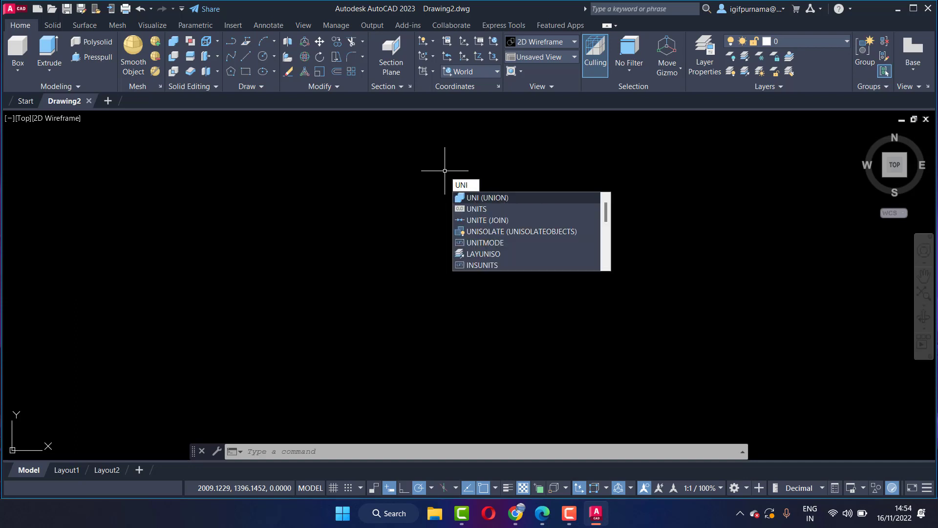
key(Down)
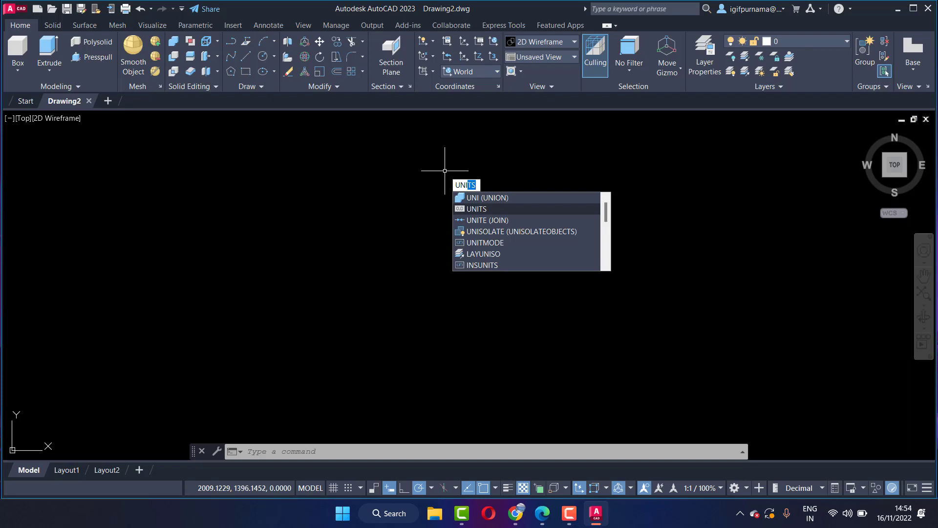
key(Return)
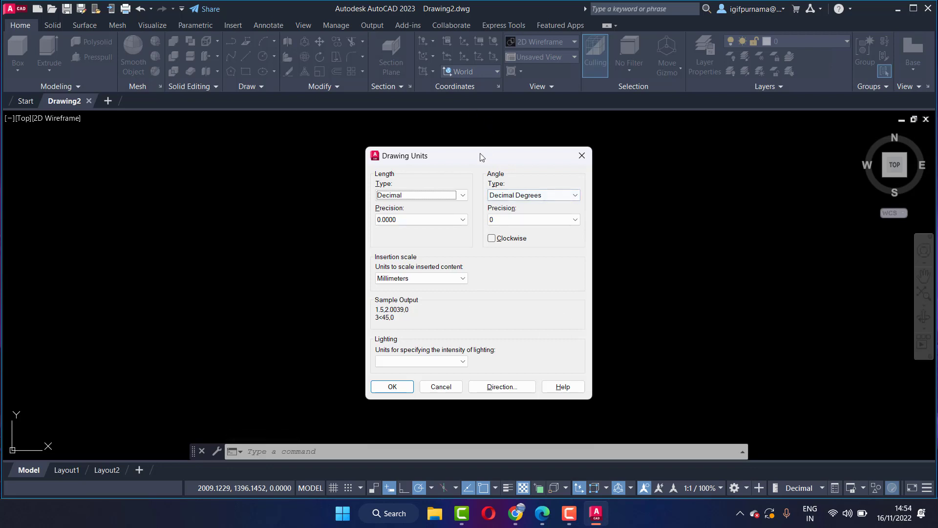
drag(481, 155, 532, 133)
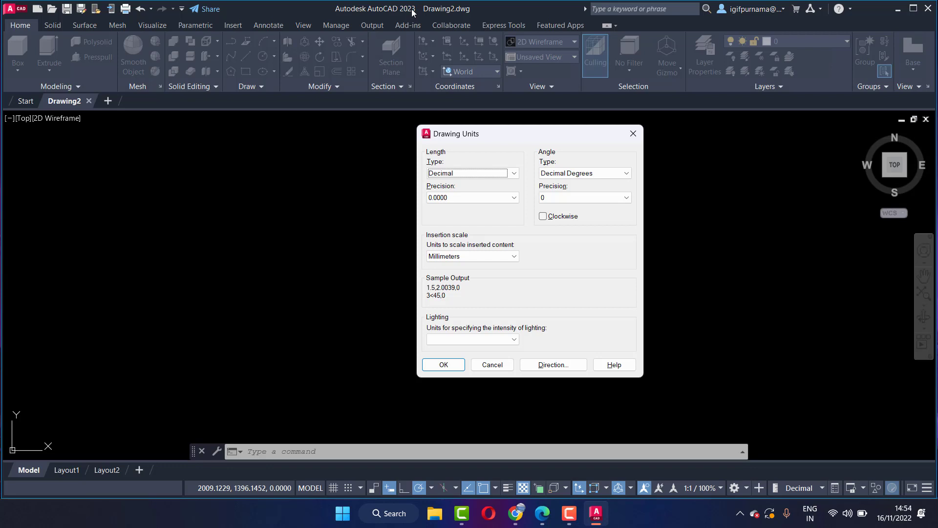
click(455, 197)
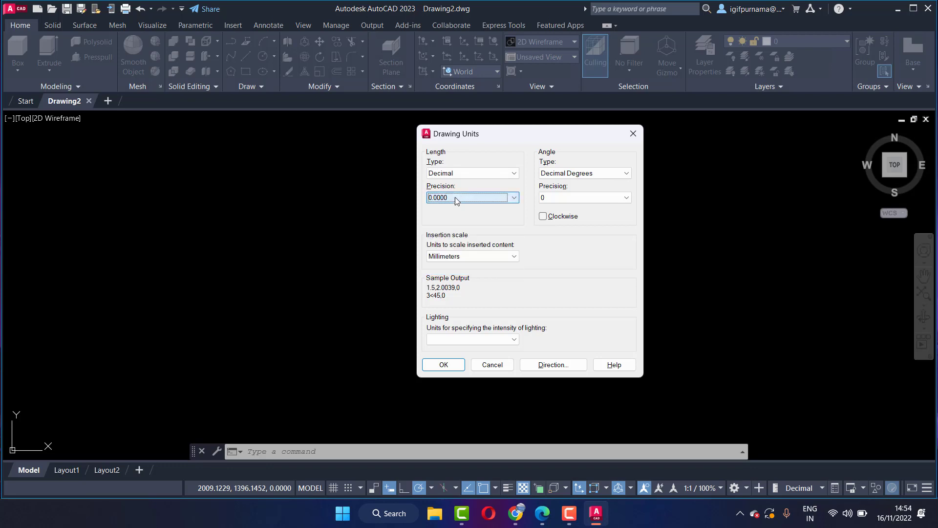
click(481, 259)
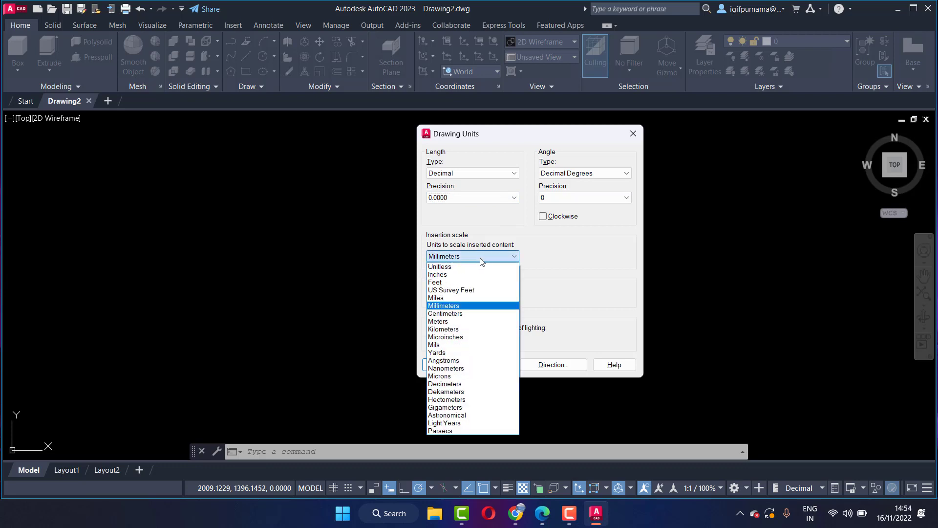
click(446, 307)
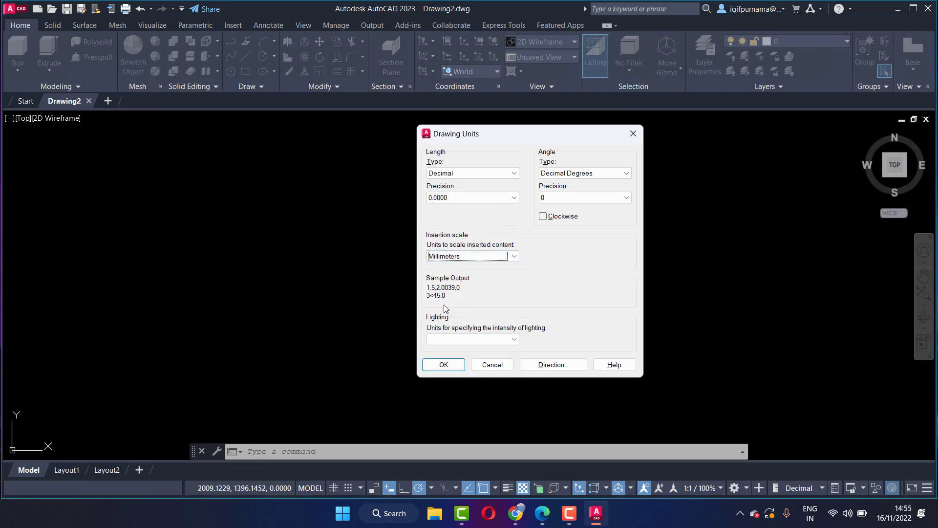
click(445, 364)
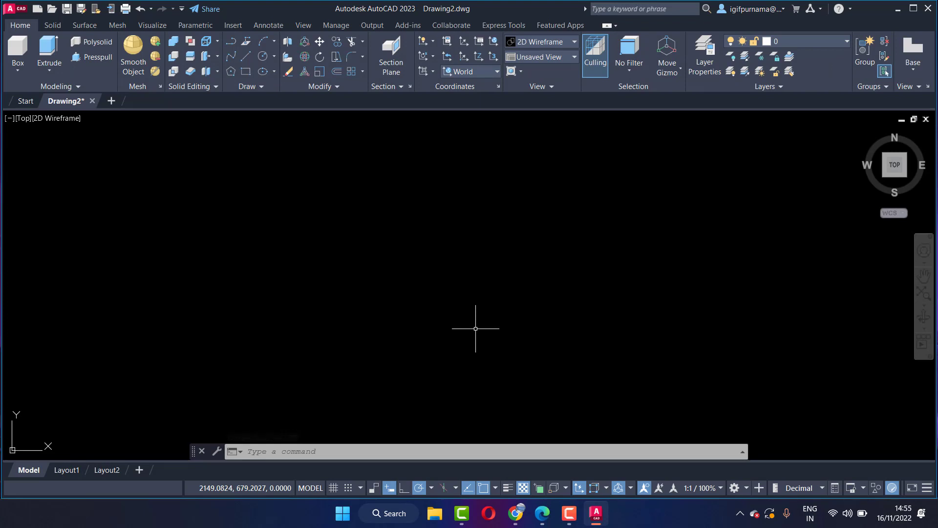
Open Options from the canvas shortcut menu and browse Plot and Publish, Open and Save, Files, Display.
right_click(482, 259)
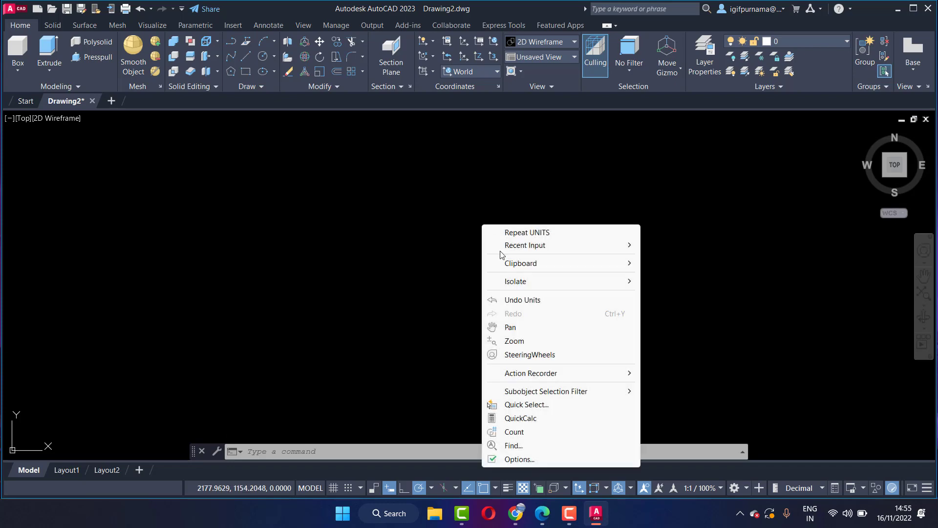
click(519, 459)
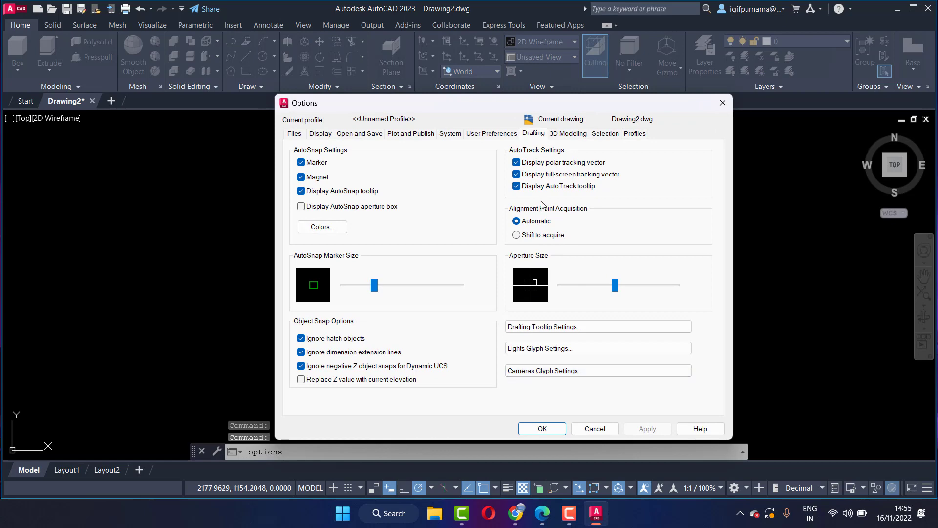
click(424, 134)
click(359, 134)
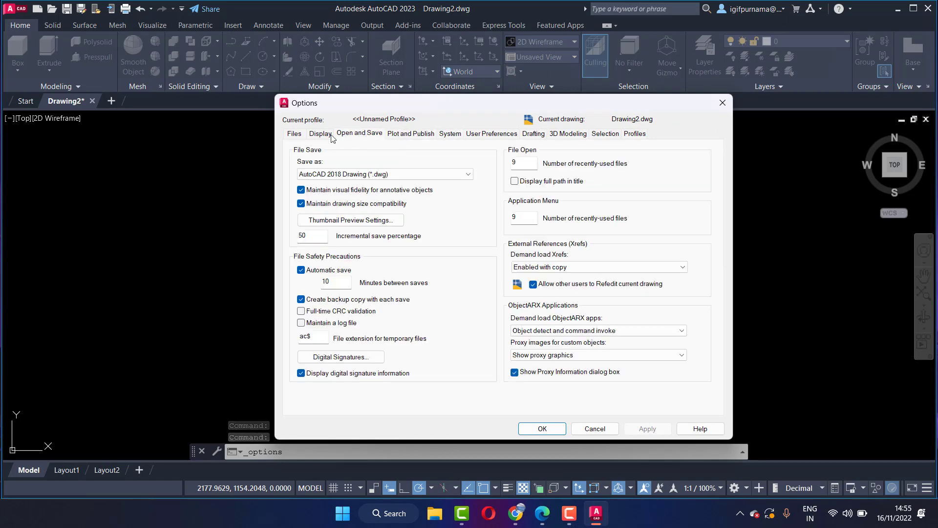
click(320, 133)
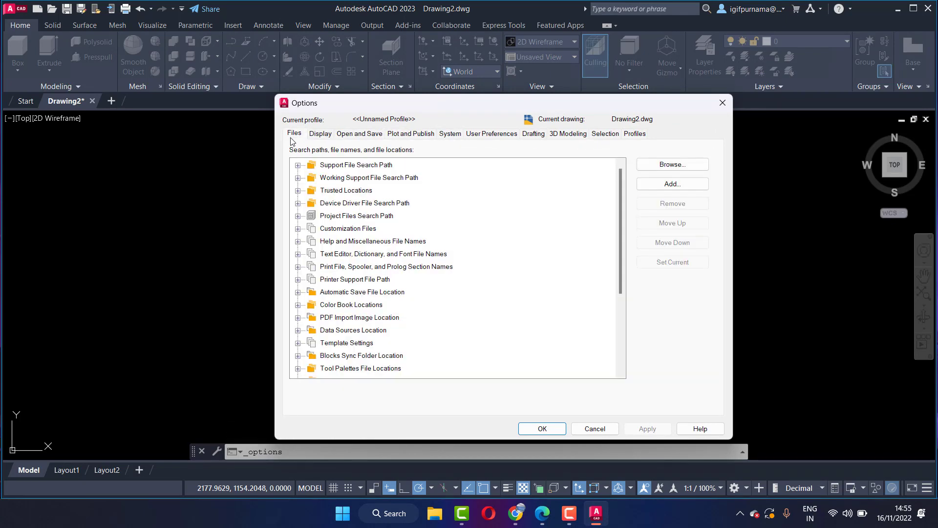
click(319, 135)
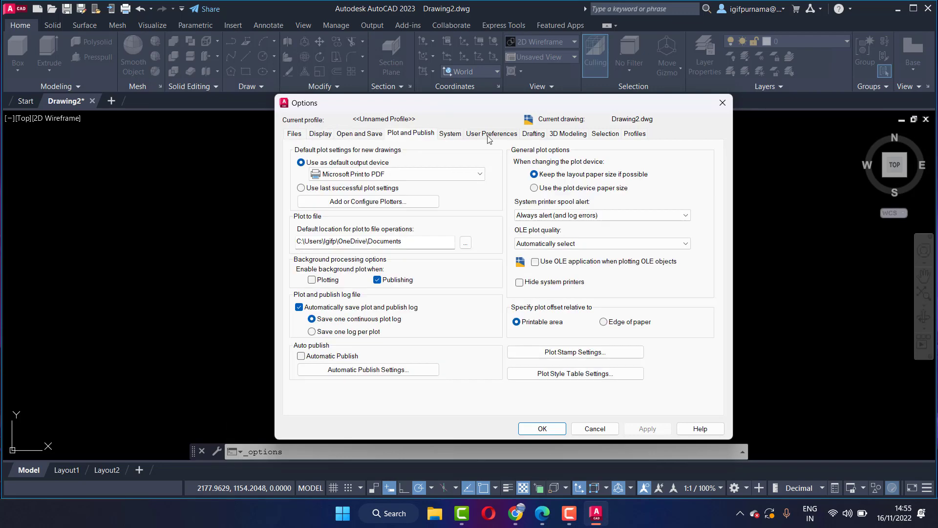
Browse User Preferences, Drafting, 3D Modeling, Selection and Profiles pages, then close Options.
click(491, 135)
click(534, 134)
click(568, 134)
click(605, 133)
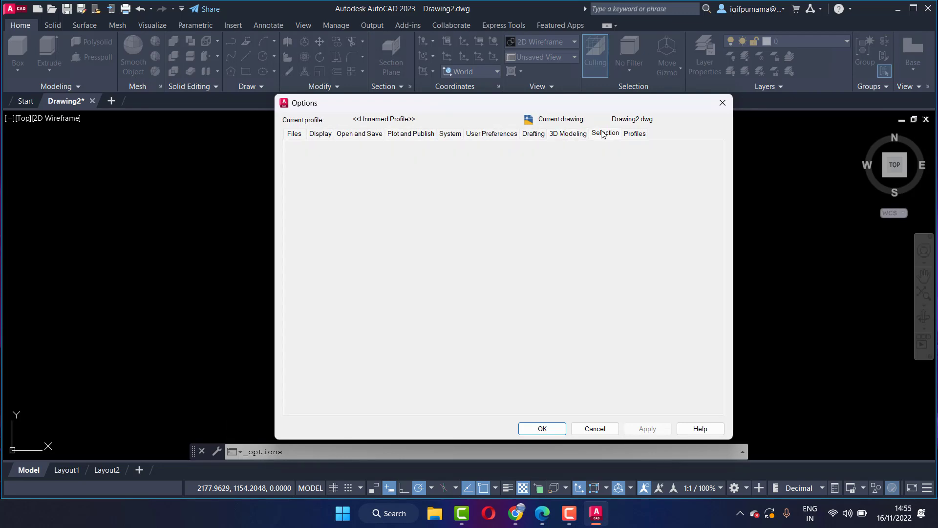
click(634, 134)
click(568, 134)
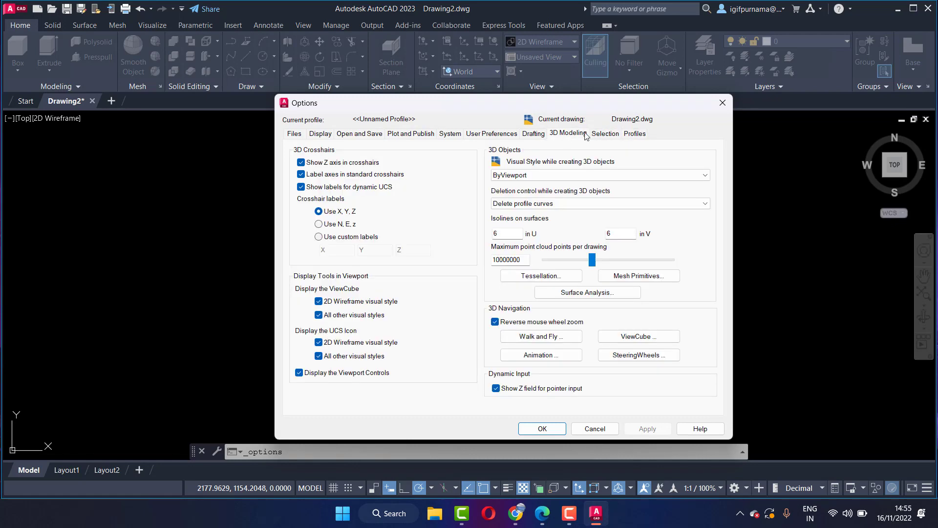
click(726, 101)
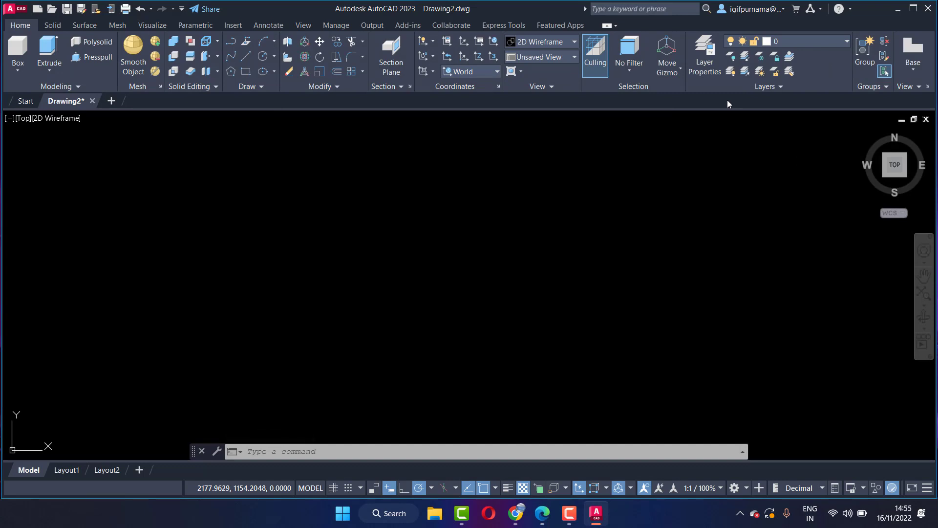
Open Drafting Settings and select all Object Snap modes.
text(c)
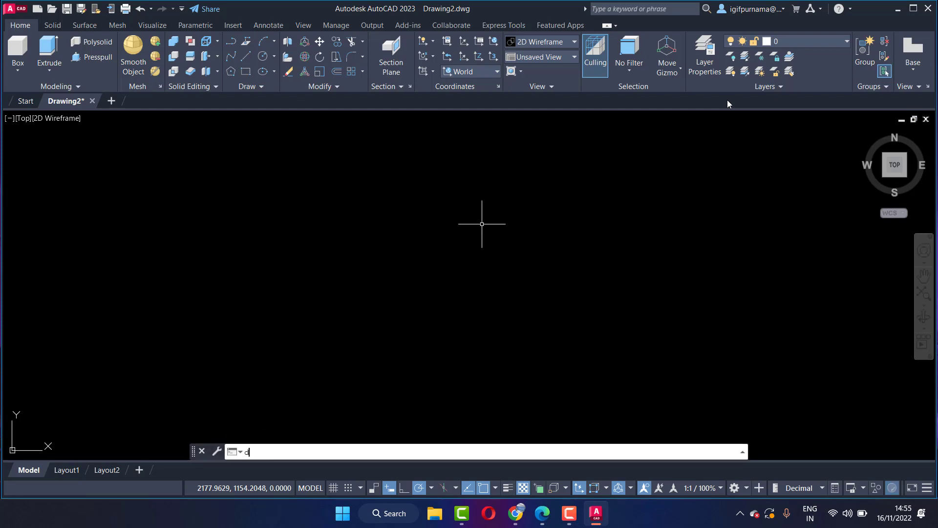
text(s)
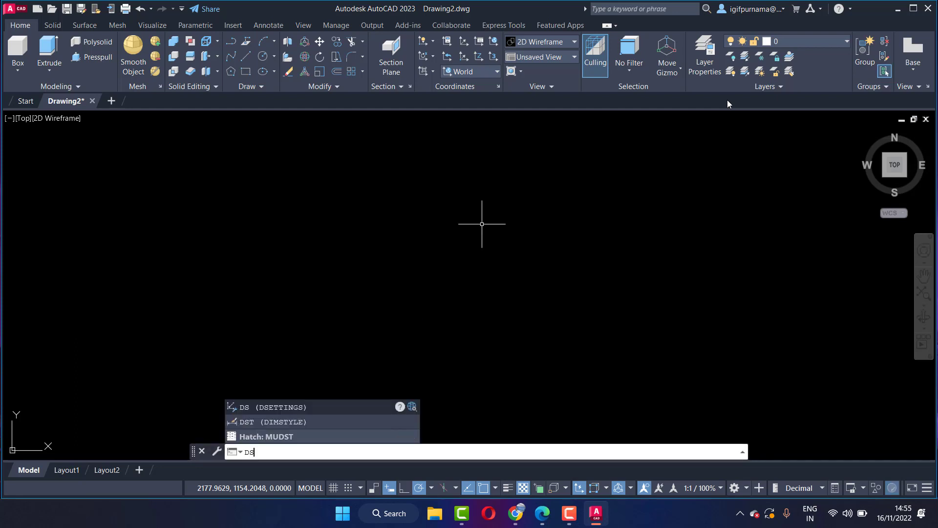
key(Return)
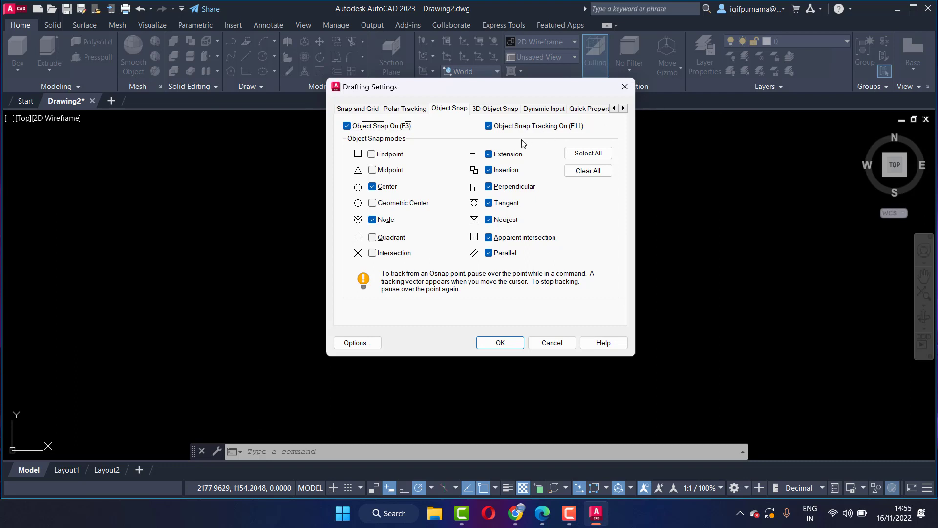
click(442, 111)
click(491, 109)
click(452, 109)
click(588, 153)
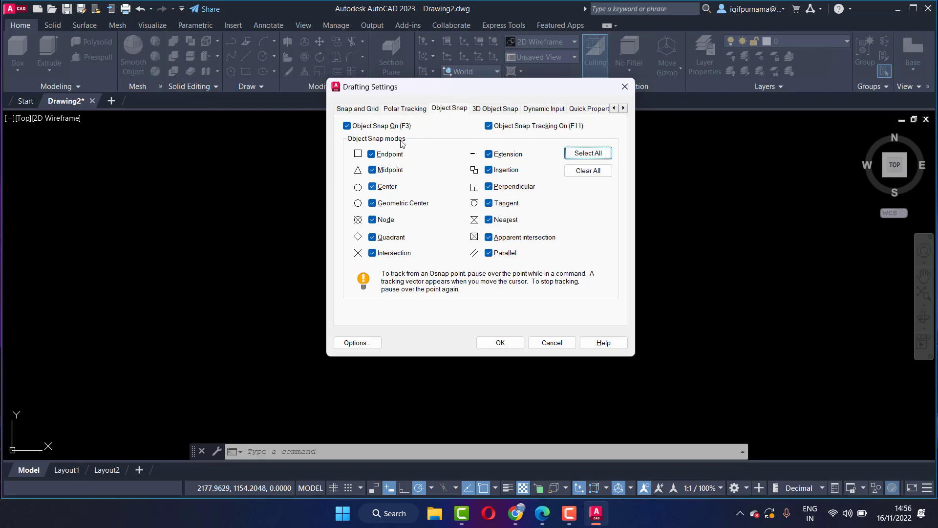
Select all 3D object snap and point cloud snap modes and apply the settings.
click(487, 109)
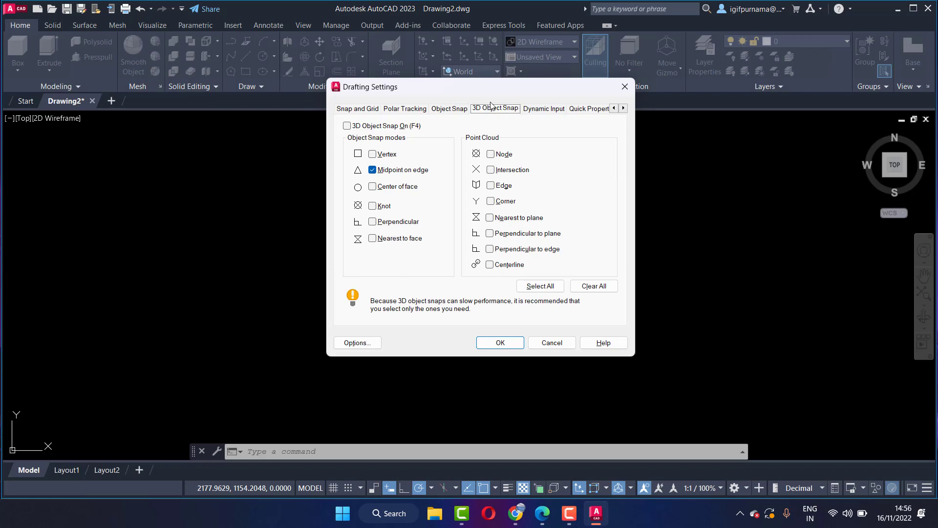
click(539, 286)
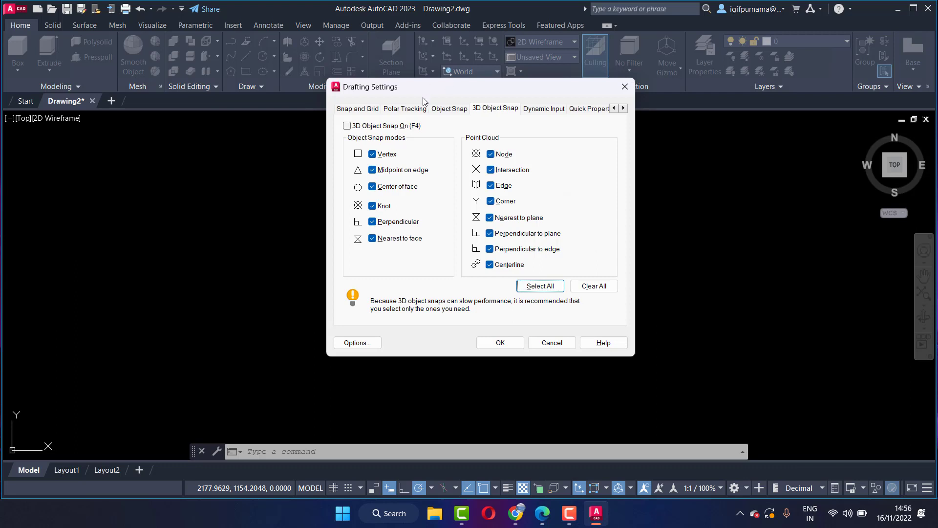
click(499, 343)
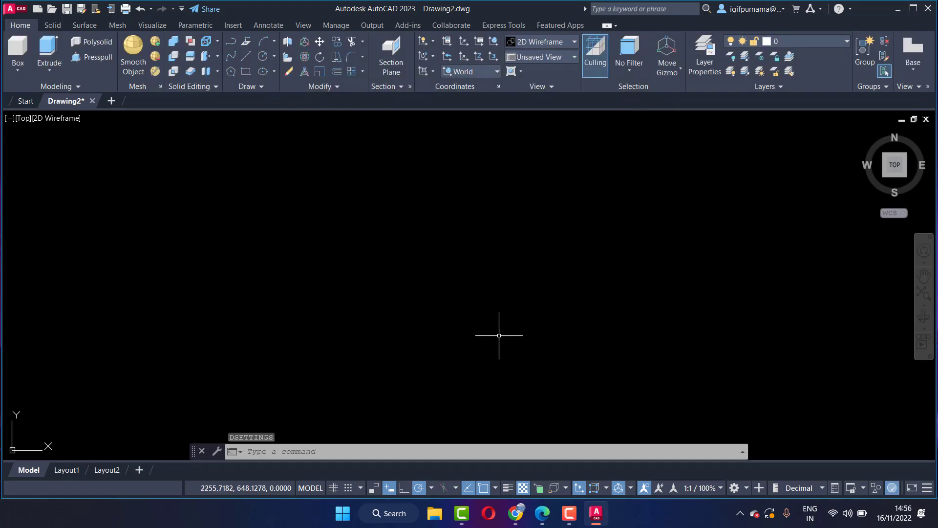
Open the Dimension Style Manager with D and begin modifying the ISO-25 style.
text(D)
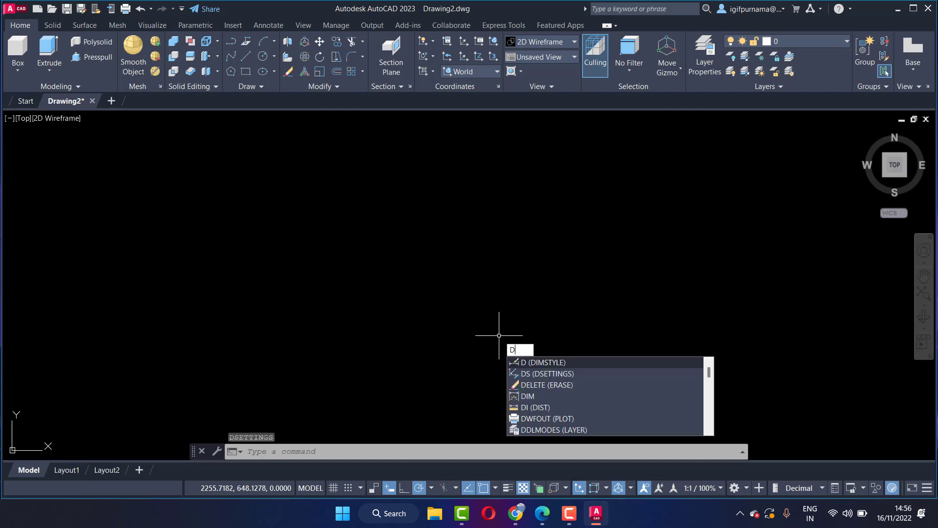
key(Return)
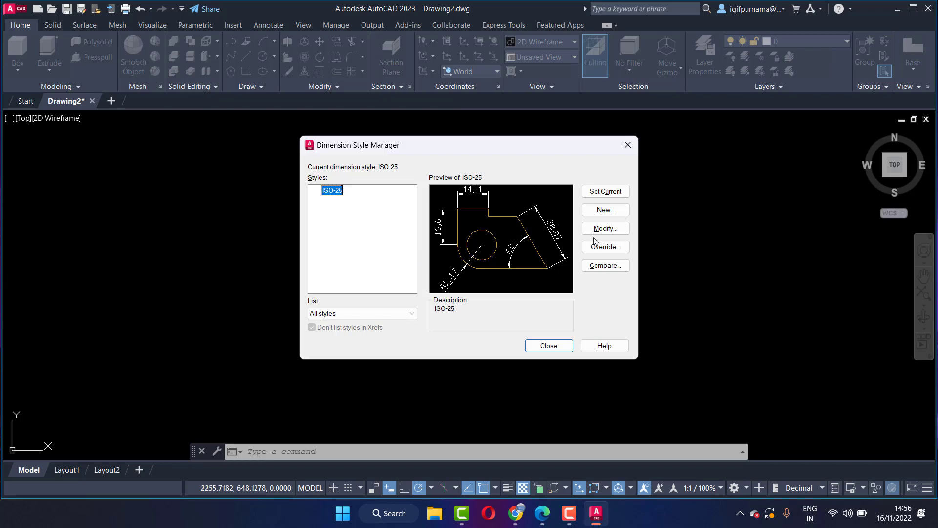
click(603, 229)
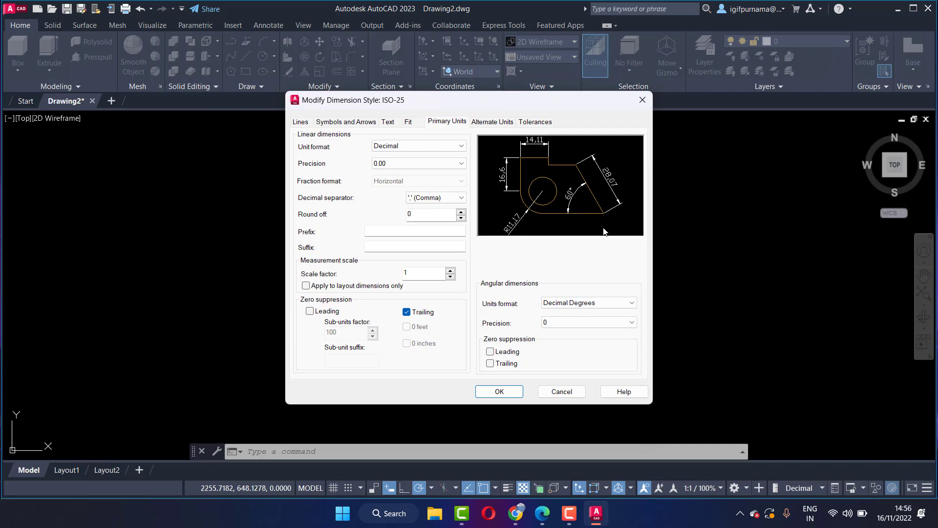
Set ISO-25 text vertical placement to Outside after browsing the Lines and Symbols tabs.
click(302, 123)
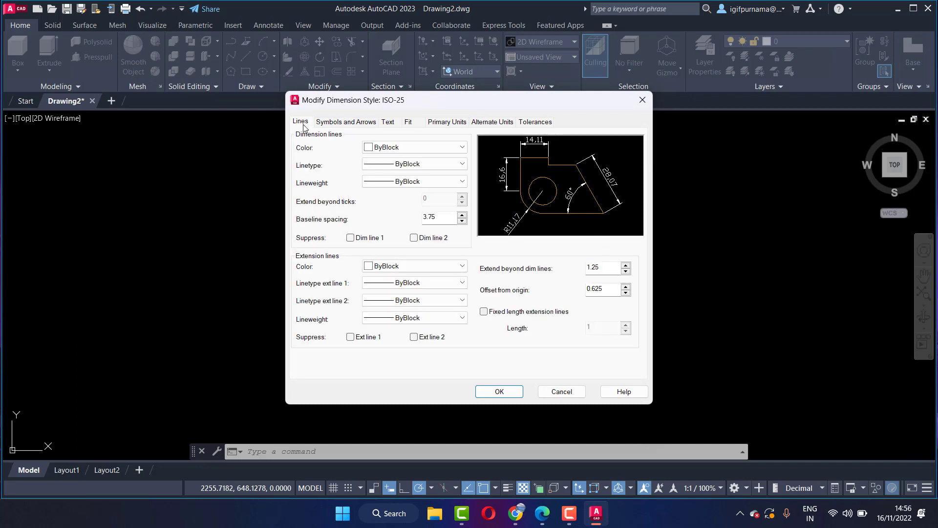
click(332, 120)
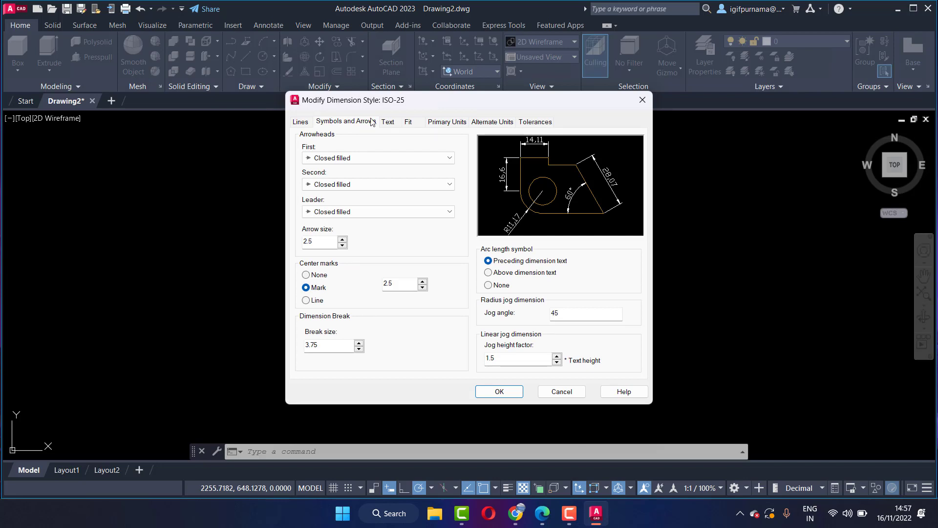
click(387, 123)
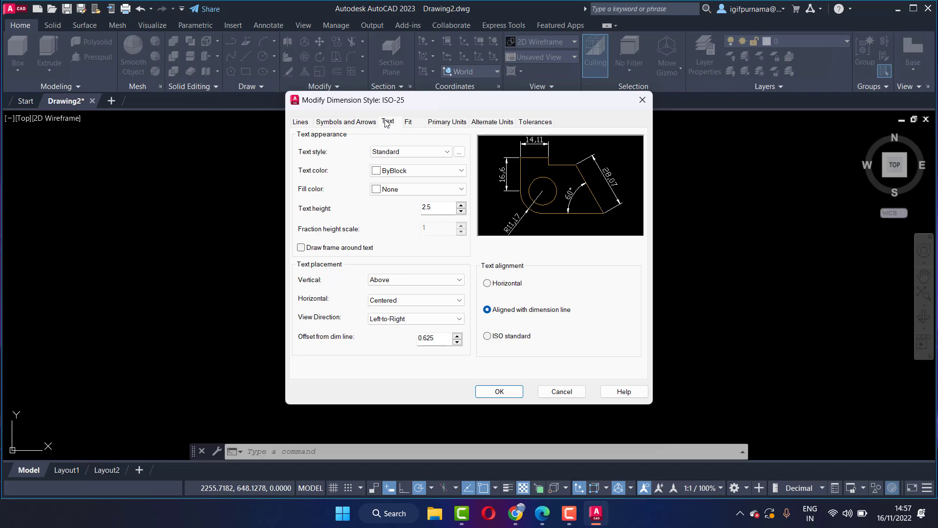
click(409, 279)
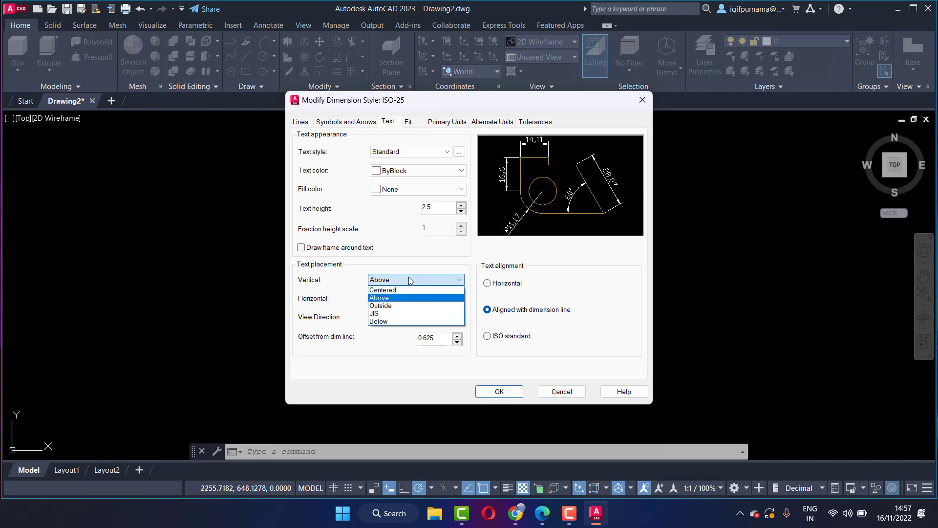
click(401, 307)
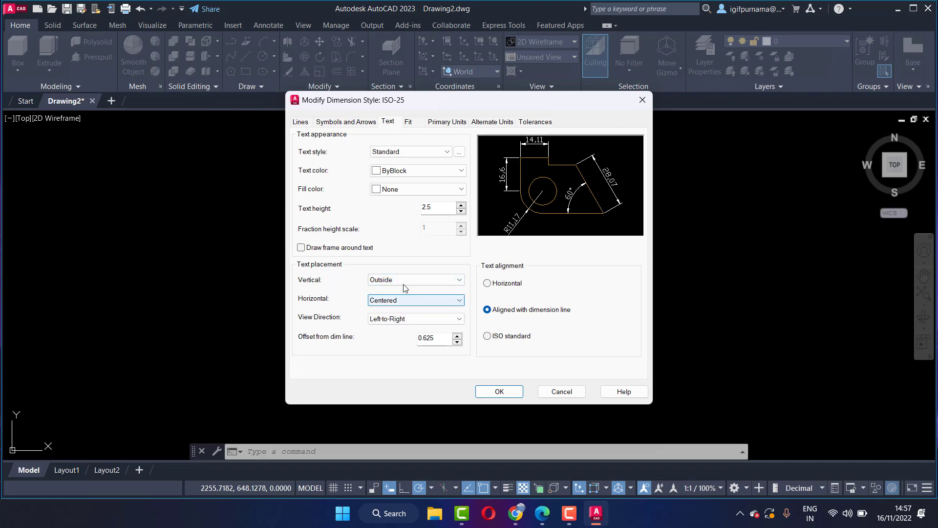
click(401, 283)
click(401, 298)
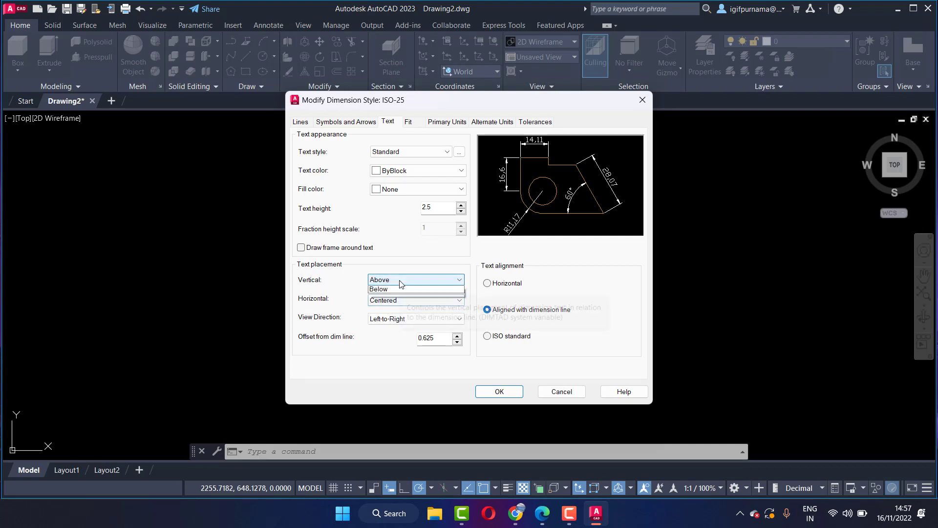
click(401, 307)
click(410, 297)
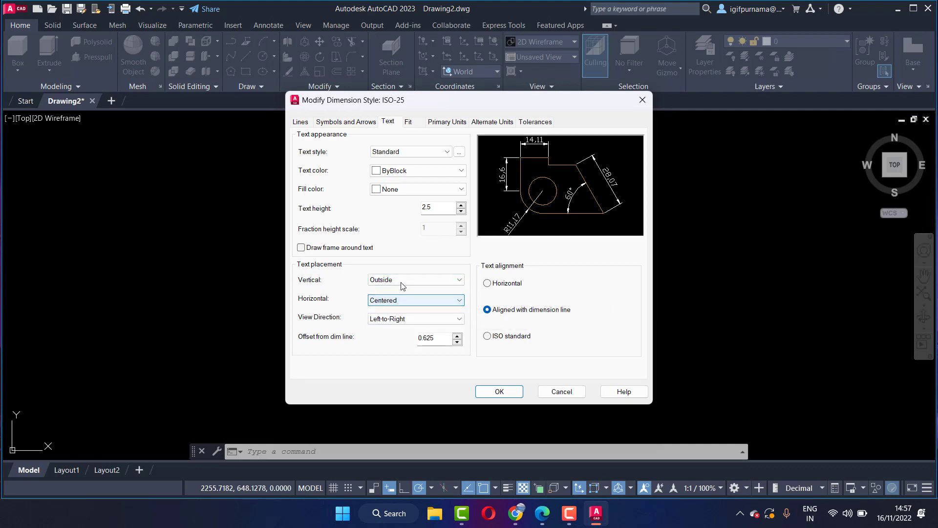
click(400, 298)
click(395, 280)
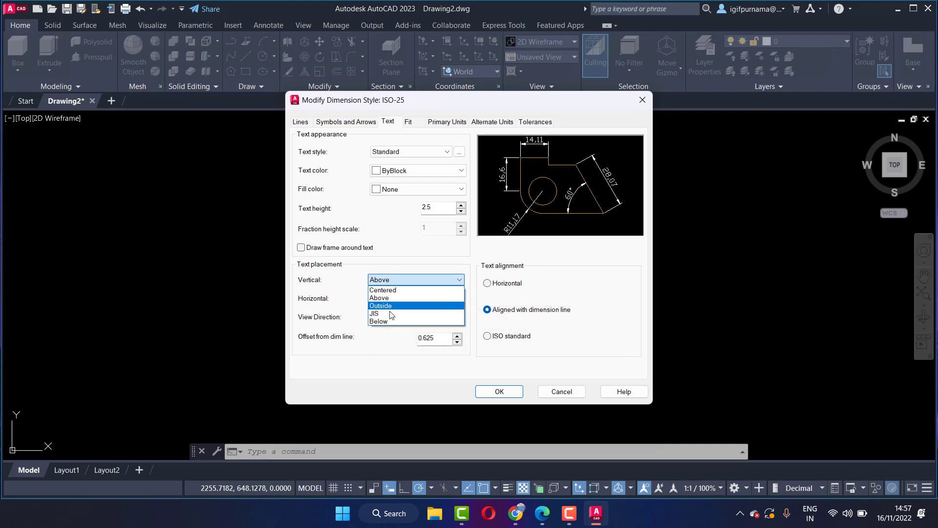
click(391, 305)
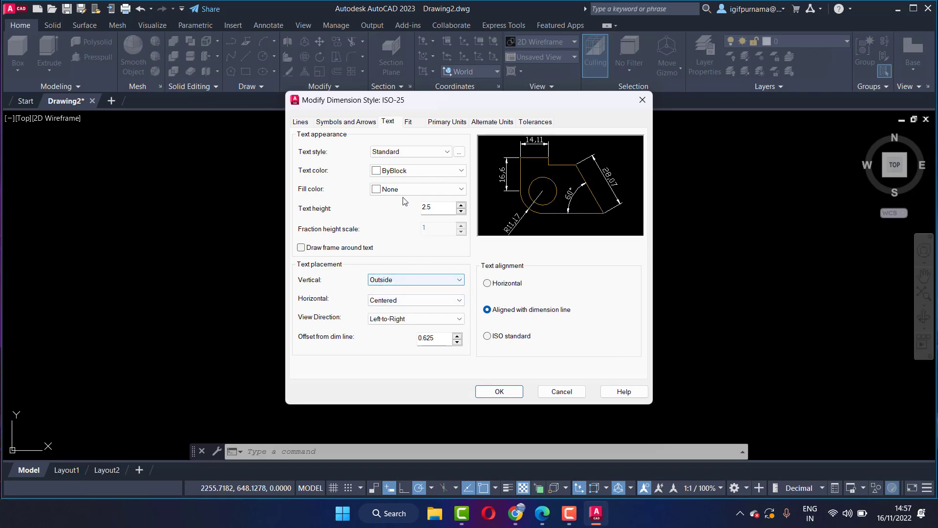
Review the ISO-25 Symbols and Arrows, Text and Fit tabs.
click(333, 122)
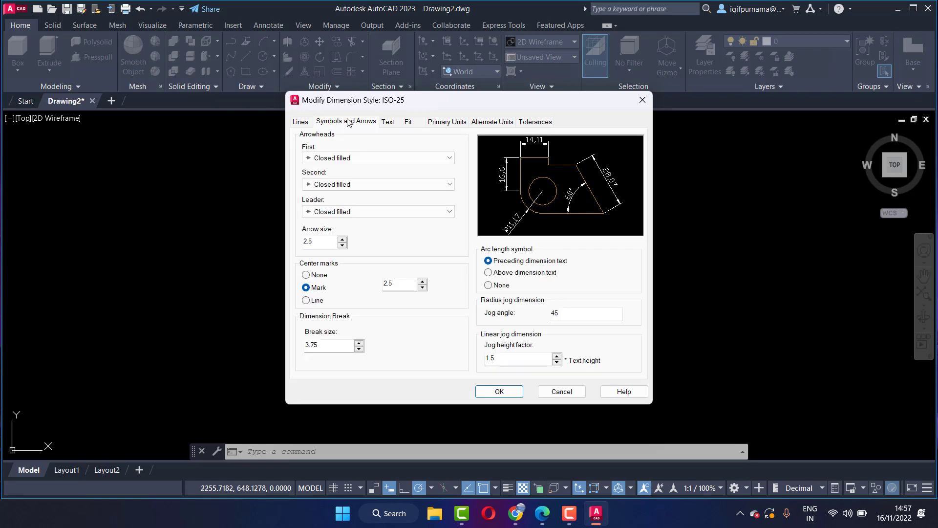
click(387, 123)
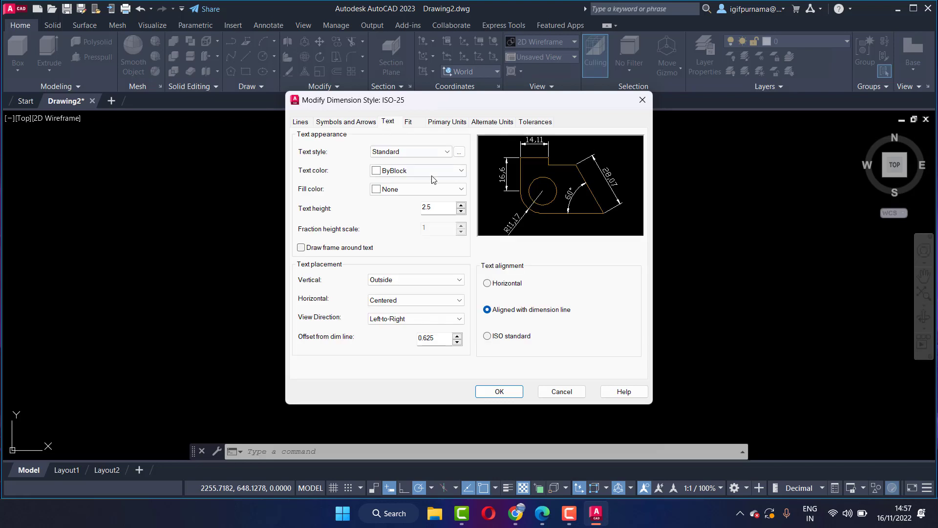
click(407, 123)
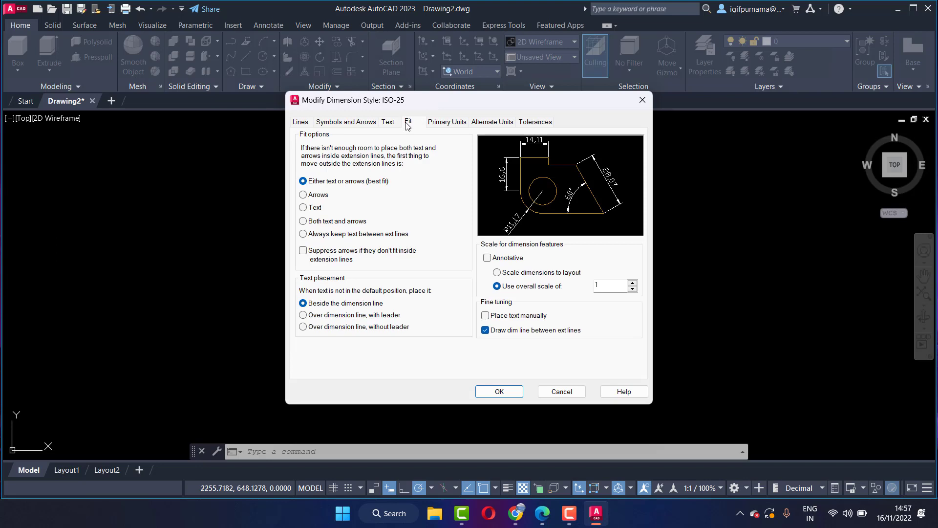
Set ISO-25 primary linear precision to 0, keeping the comma decimal separator.
click(446, 127)
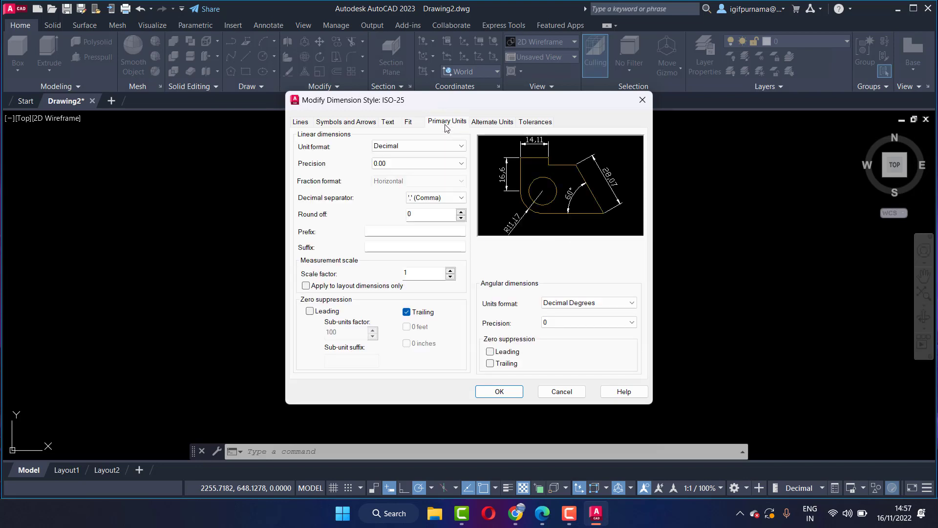
click(397, 164)
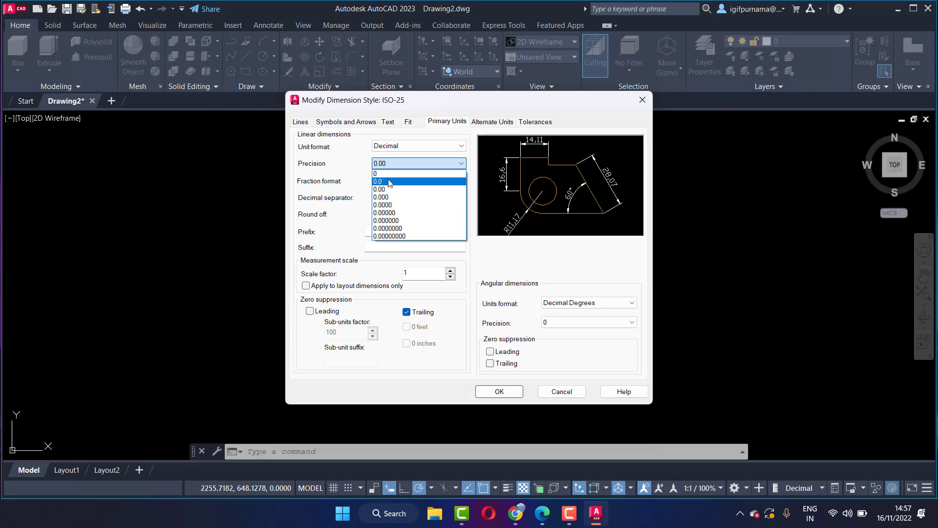
click(394, 174)
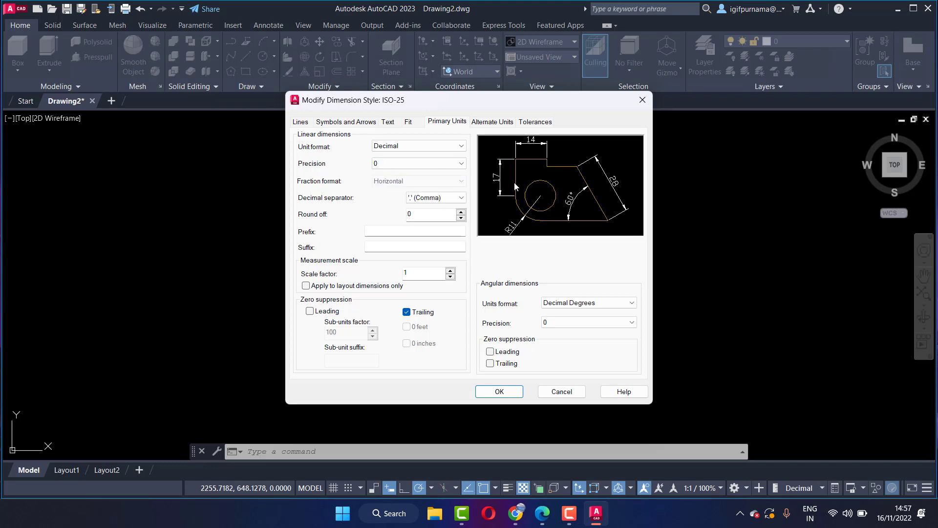
click(438, 198)
click(438, 200)
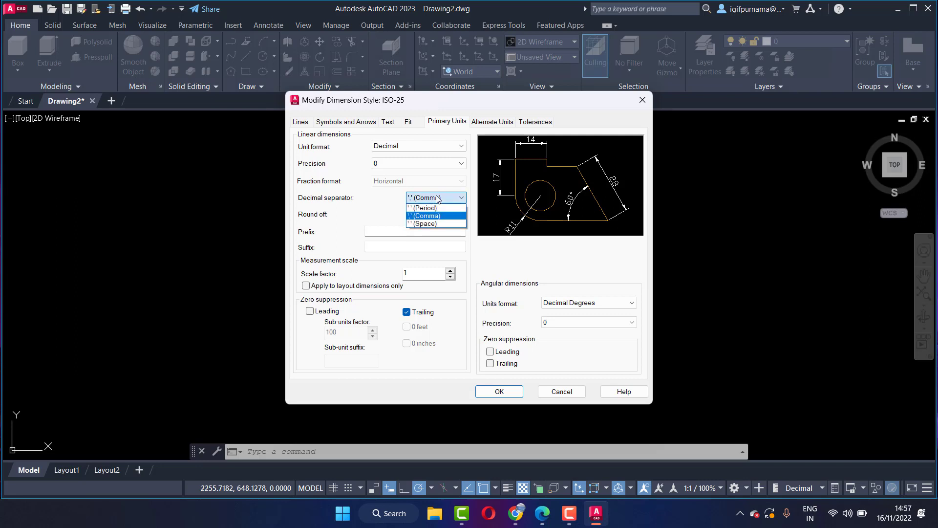
click(432, 215)
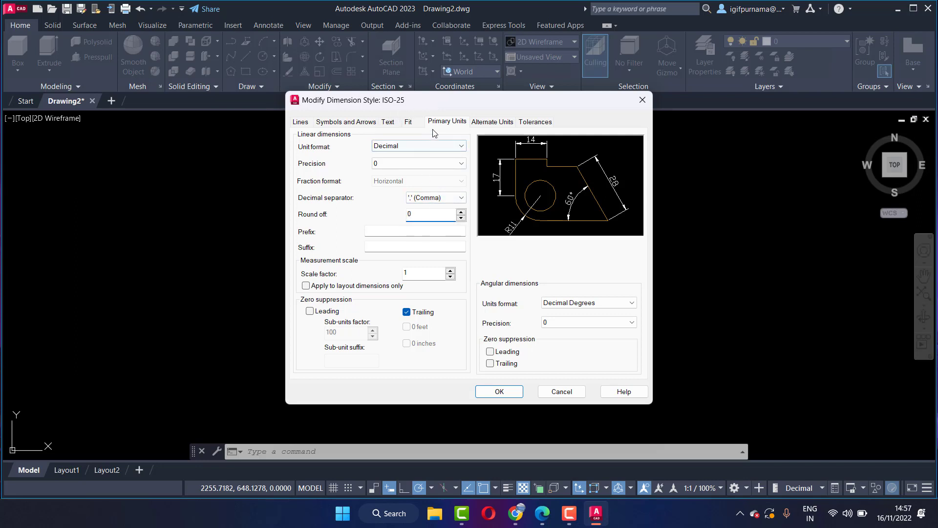
Browse the Fit, Primary Units, Alternate Units, Tolerances, Text and Symbols and Arrows tabs.
click(414, 123)
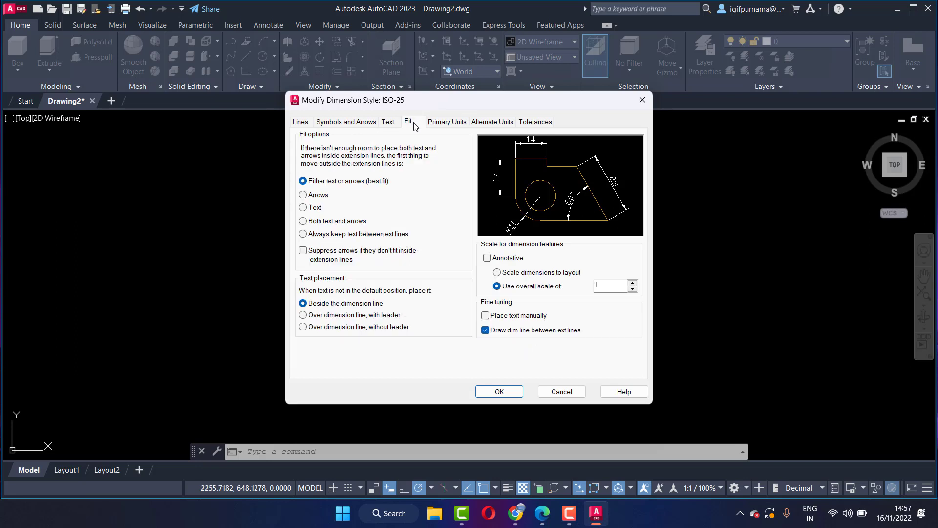
click(447, 123)
click(481, 125)
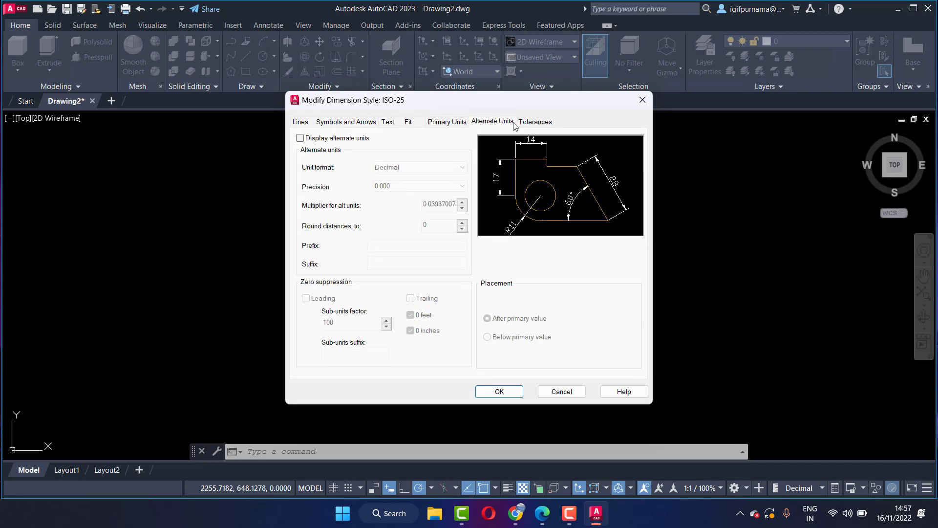
click(528, 125)
click(491, 123)
click(449, 124)
click(408, 123)
click(360, 122)
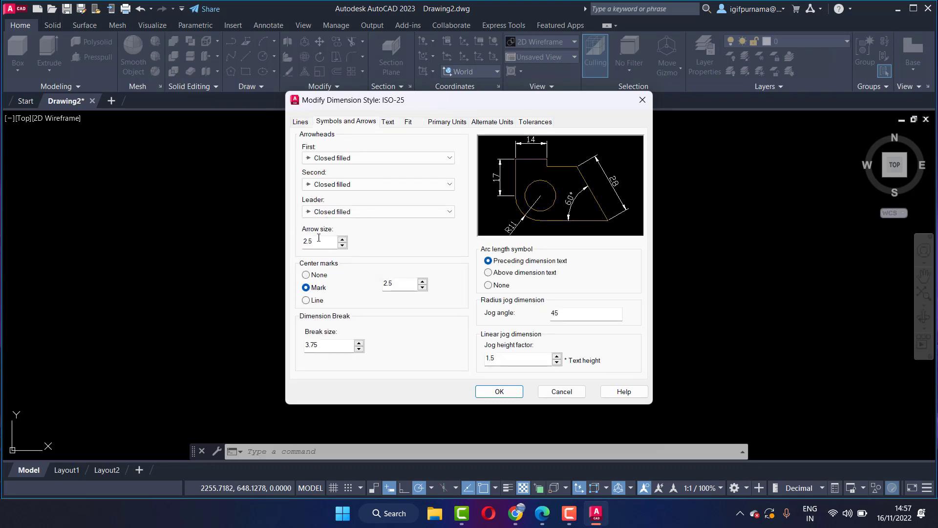
Accept the ISO-25 changes, keeping arrow size 2.5, and close the Dimension Style Manager.
drag(317, 243, 302, 243)
click(506, 389)
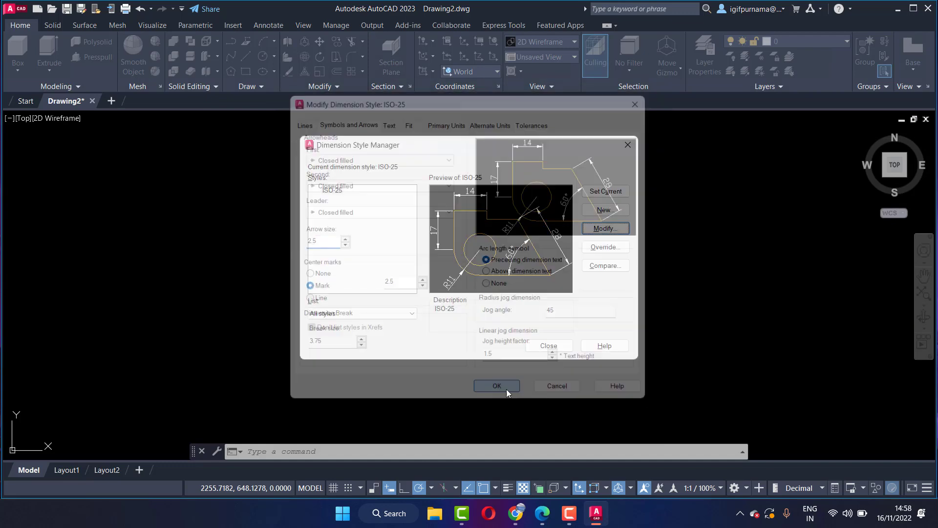
click(547, 345)
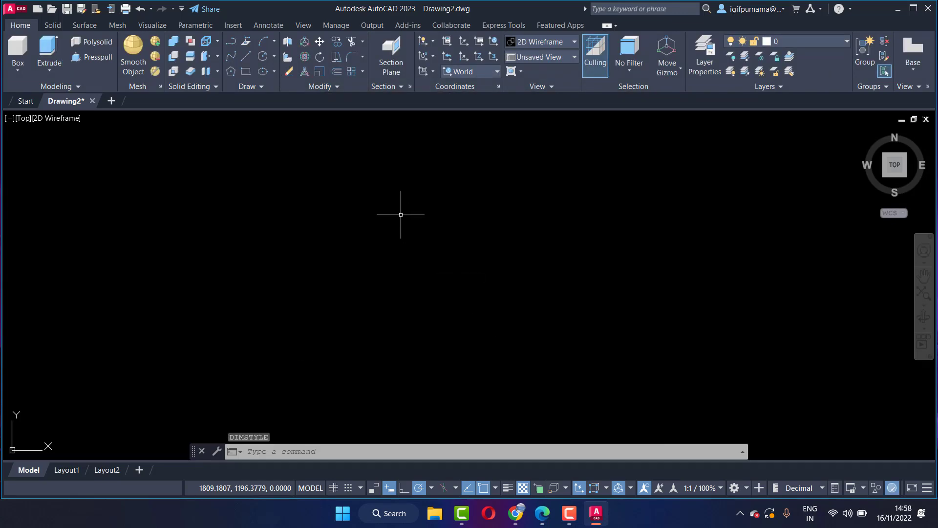
text(d)
text(st)
key(Return)
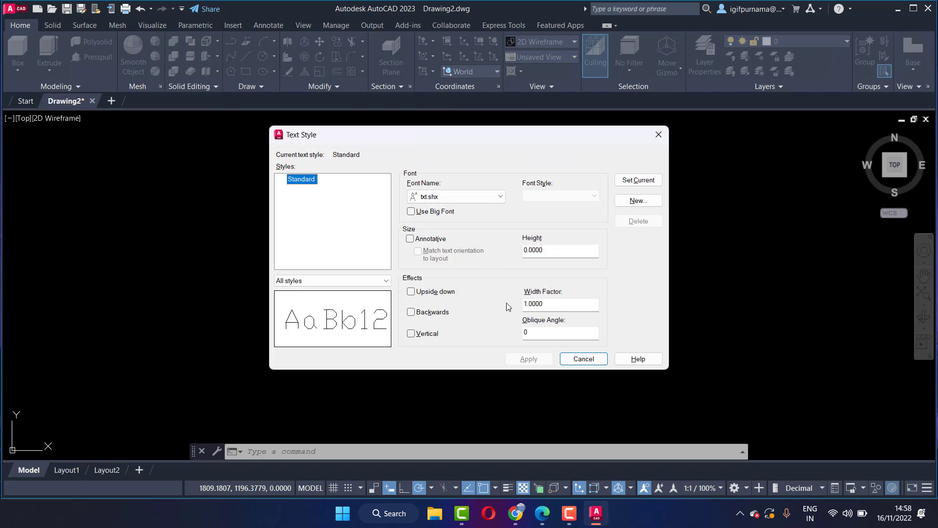
click(557, 305)
double_click(533, 304)
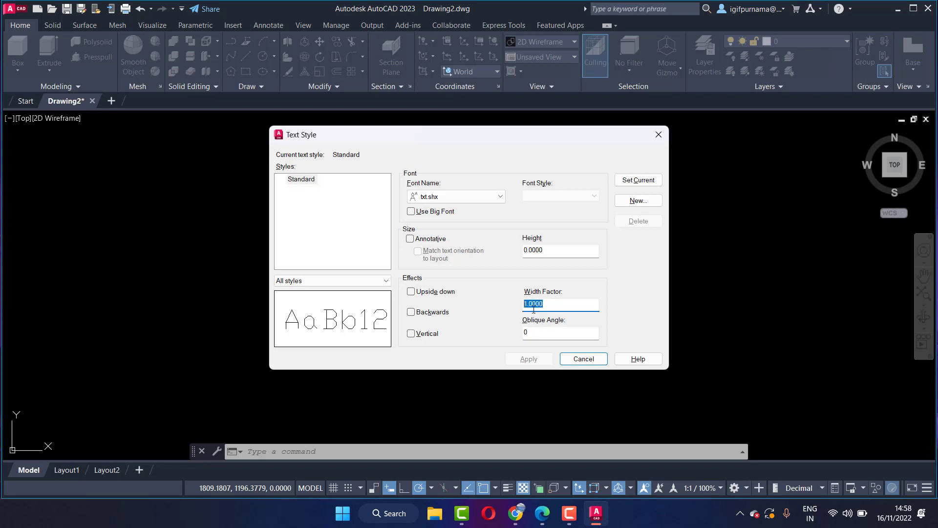
click(410, 217)
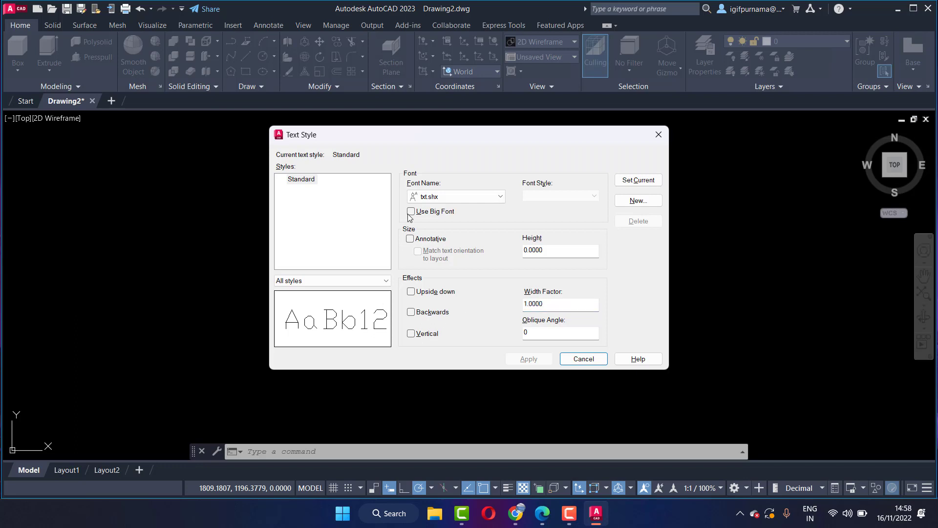
click(442, 196)
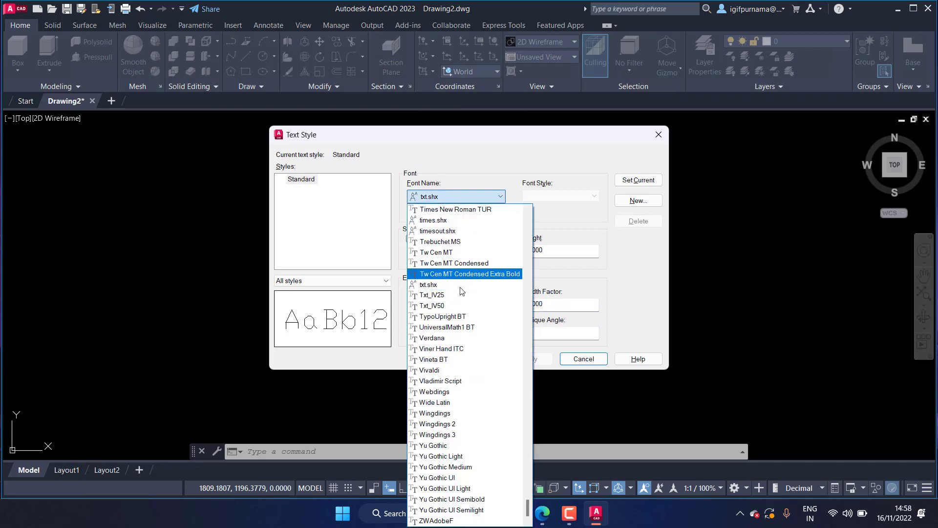
click(476, 153)
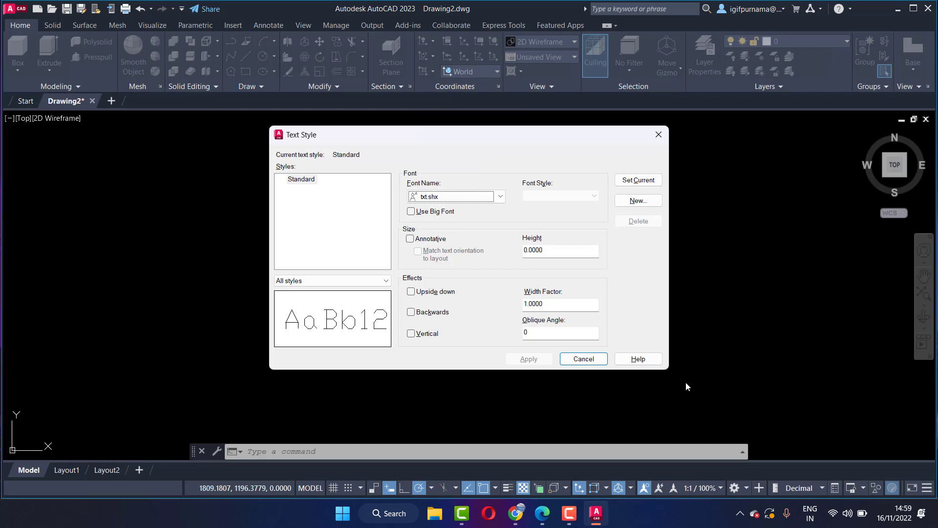
click(597, 361)
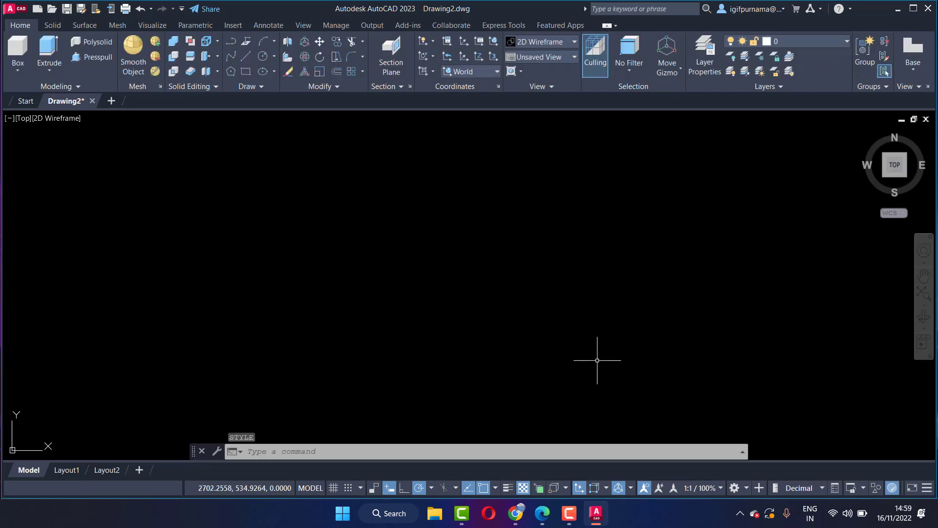